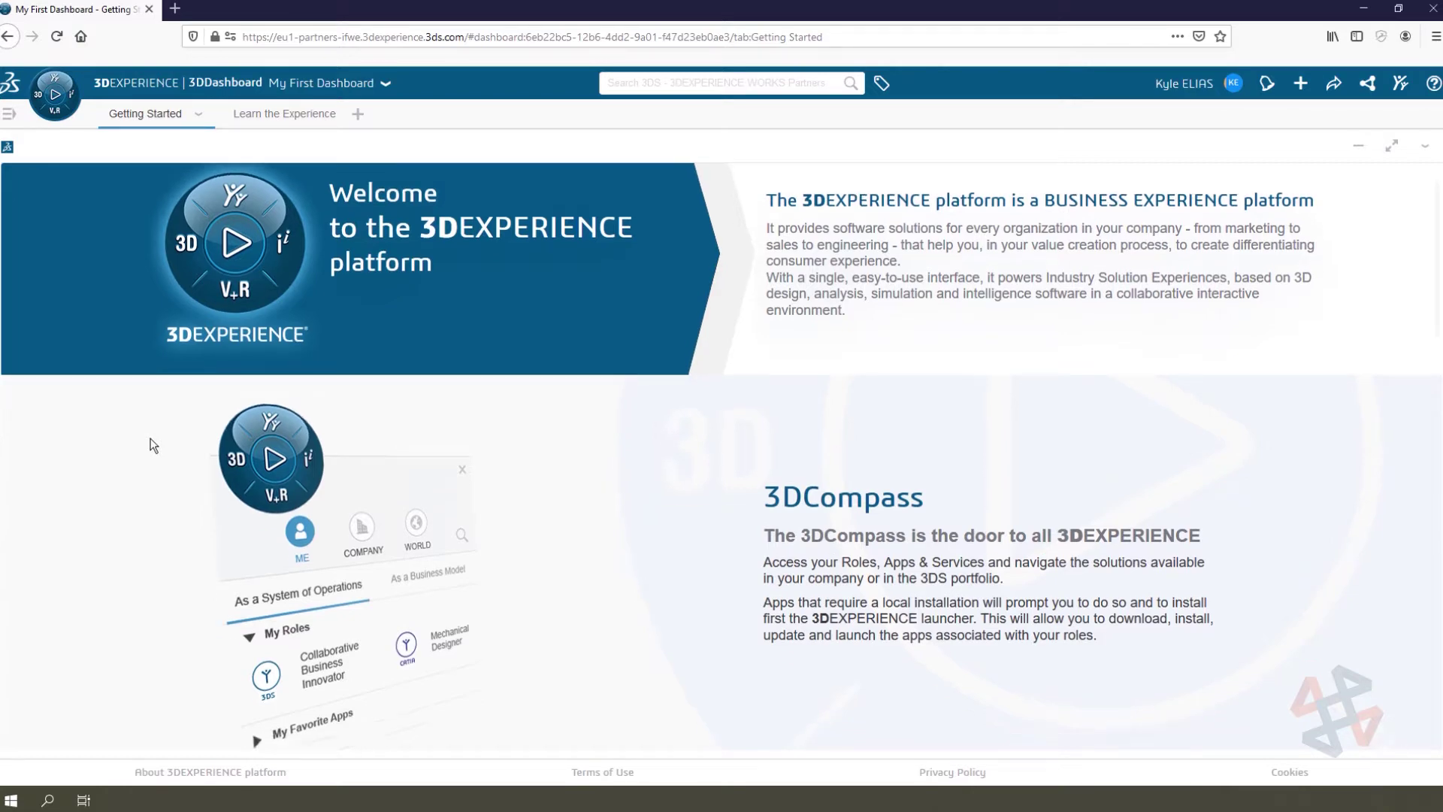
pyautogui.scroll(-1, 150, 445)
pyautogui.scroll(-3, 149, 445)
pyautogui.scroll(-2, 150, 445)
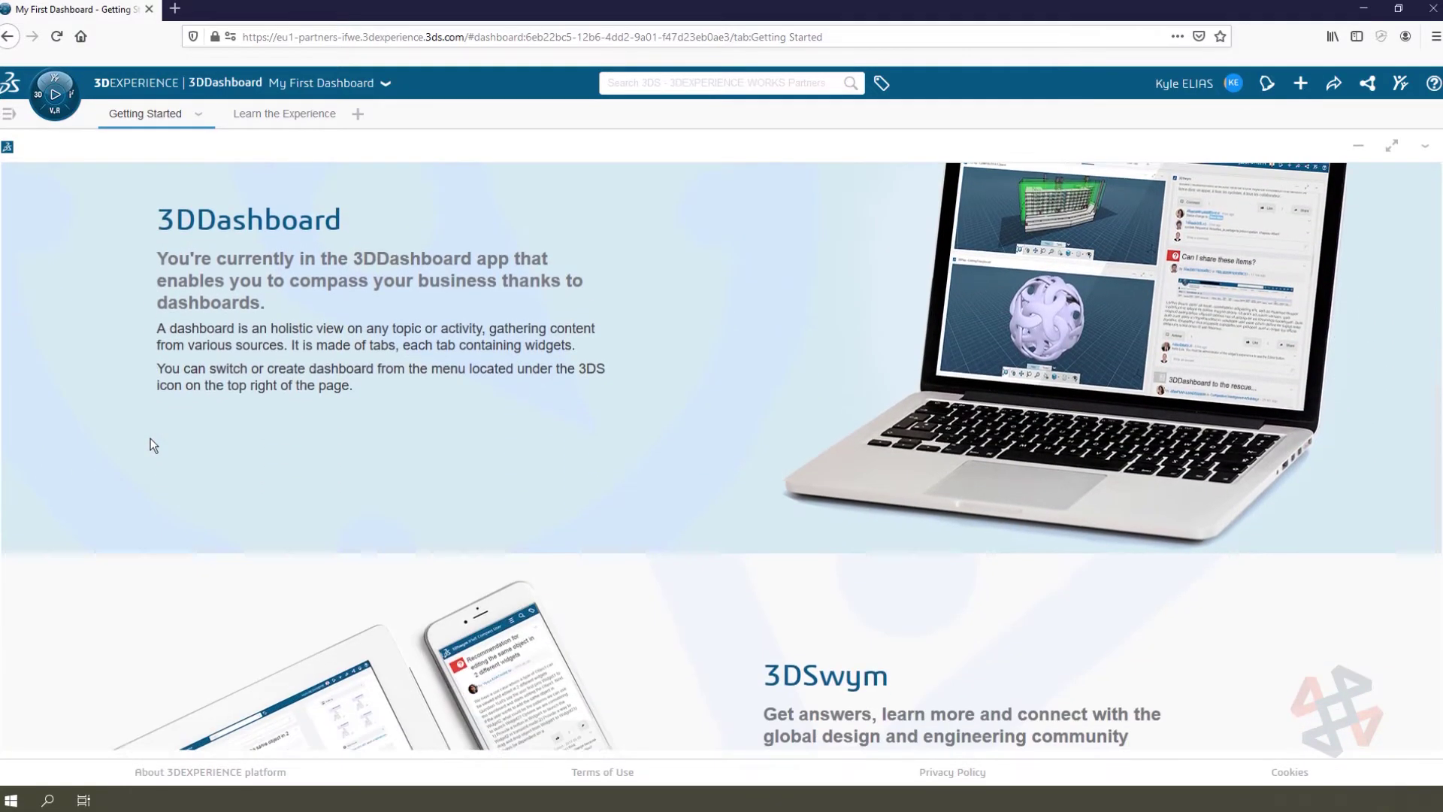
pyautogui.scroll(-1, 151, 444)
pyautogui.scroll(-2, 150, 444)
pyautogui.scroll(-1, 152, 446)
pyautogui.scroll(-2, 149, 445)
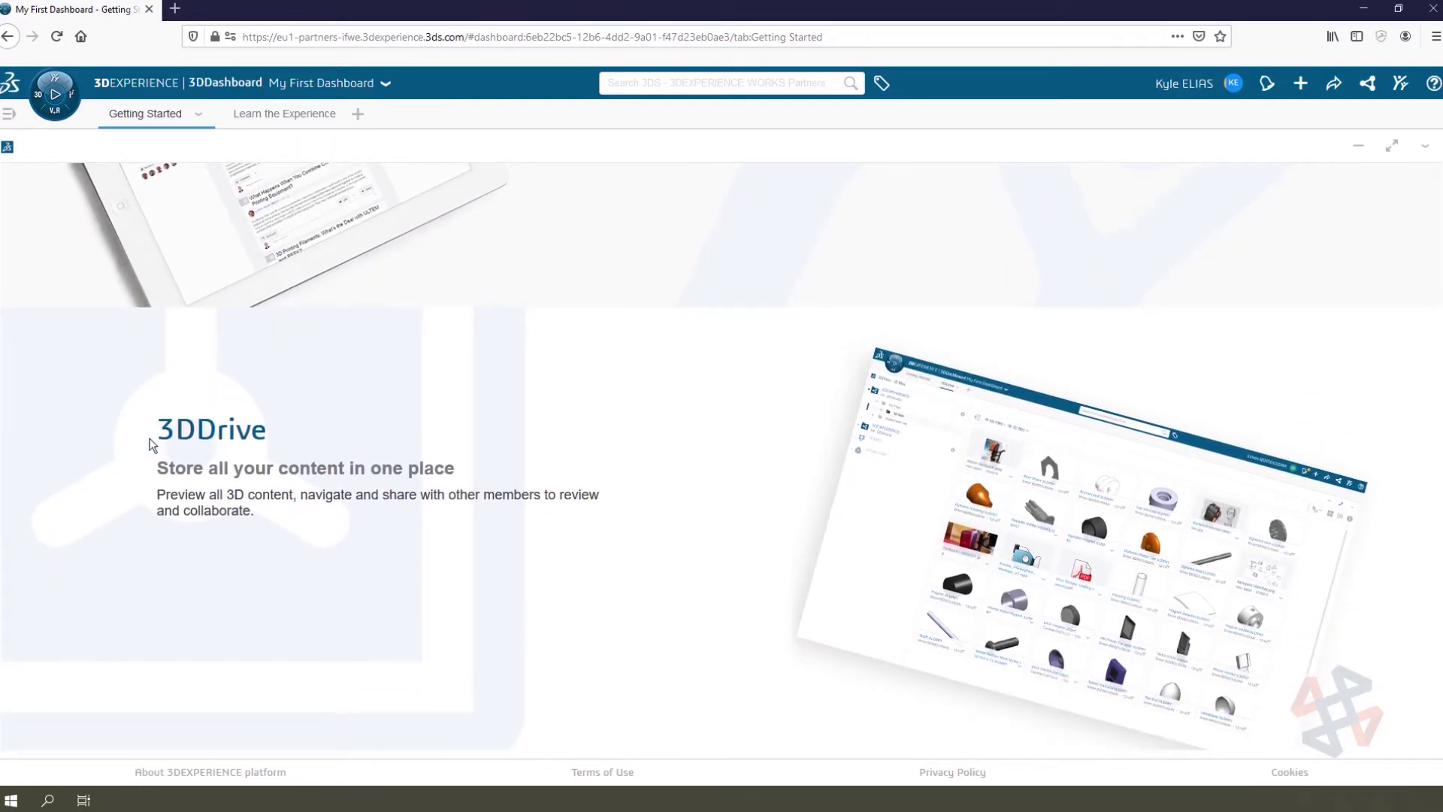
# Switch My First Dashboard to its Learn the Experience tab.
pyautogui.click(271, 117)
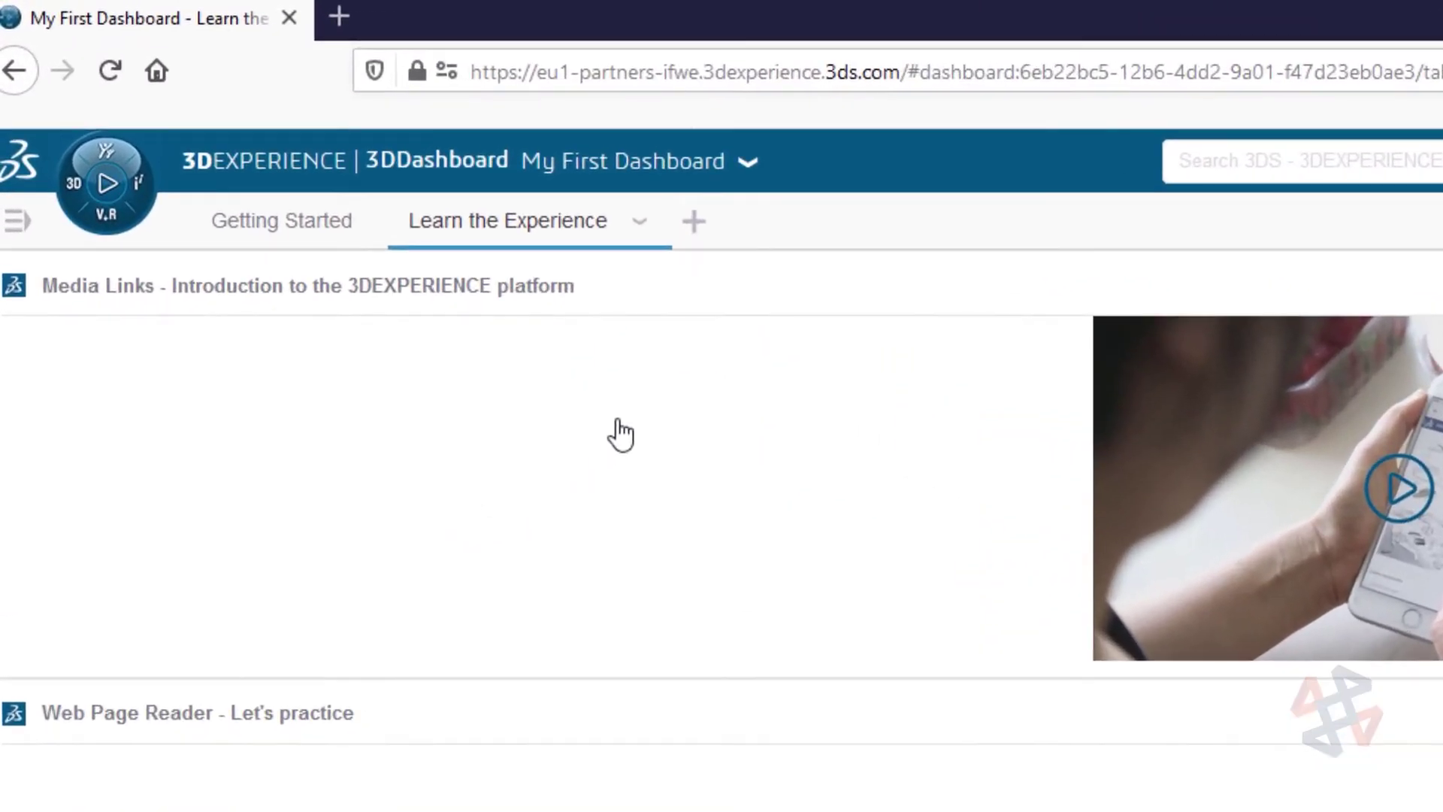
# Add a third dashboard tab and rename it 'Home Page'.
pyautogui.click(700, 238)
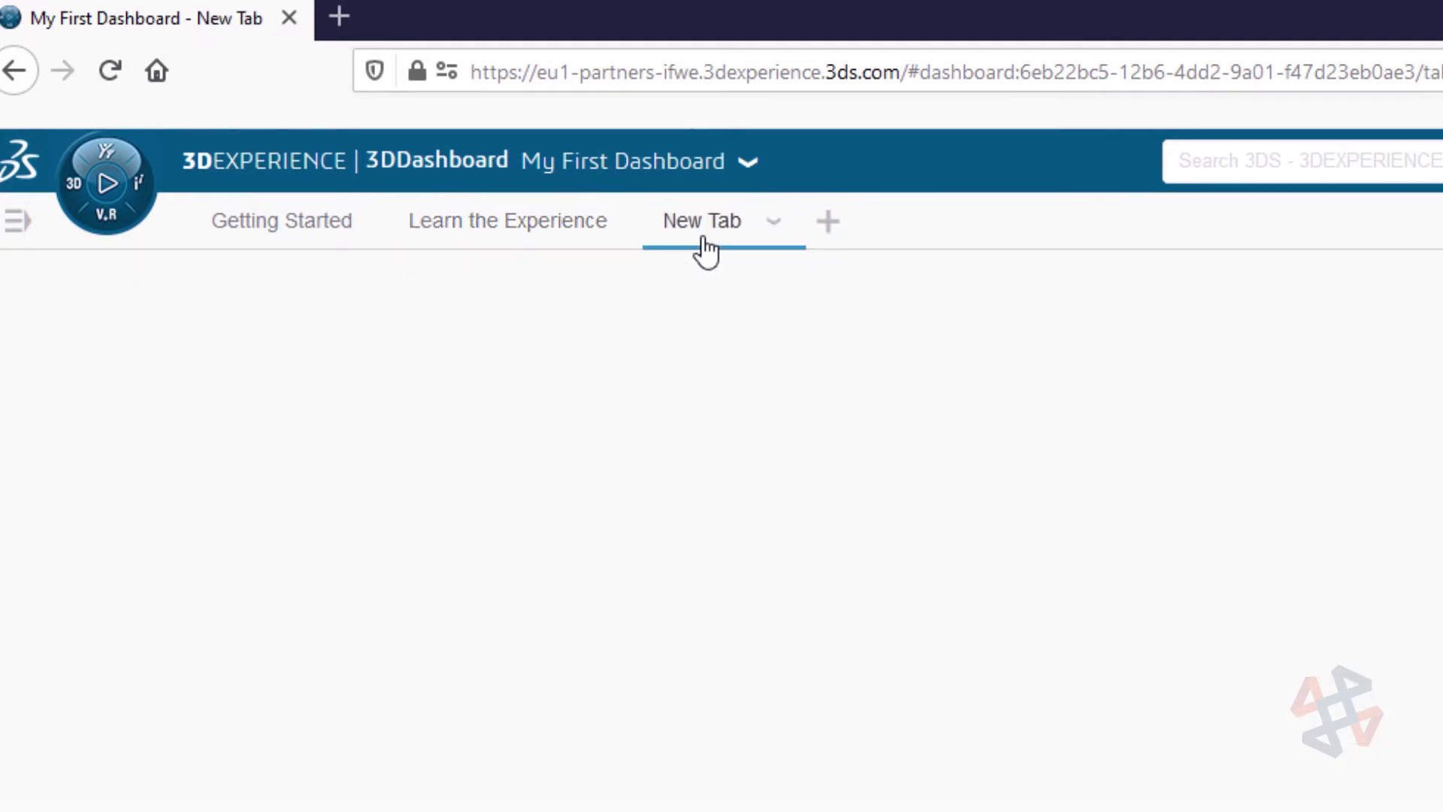
pyautogui.click(763, 236)
pyautogui.click(869, 338)
pyautogui.write('Home Pa')
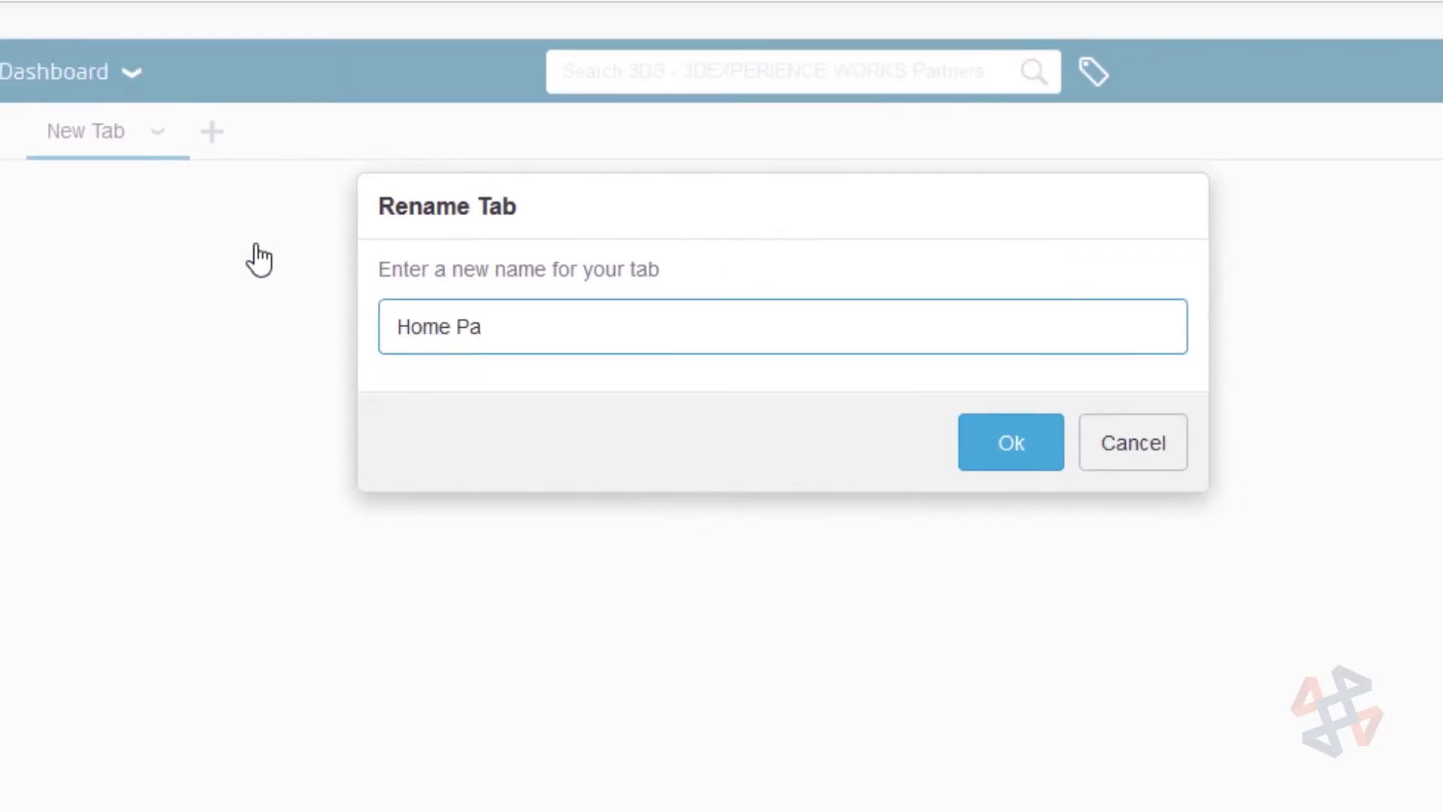
pyautogui.write('ge')
pyautogui.press('Return')
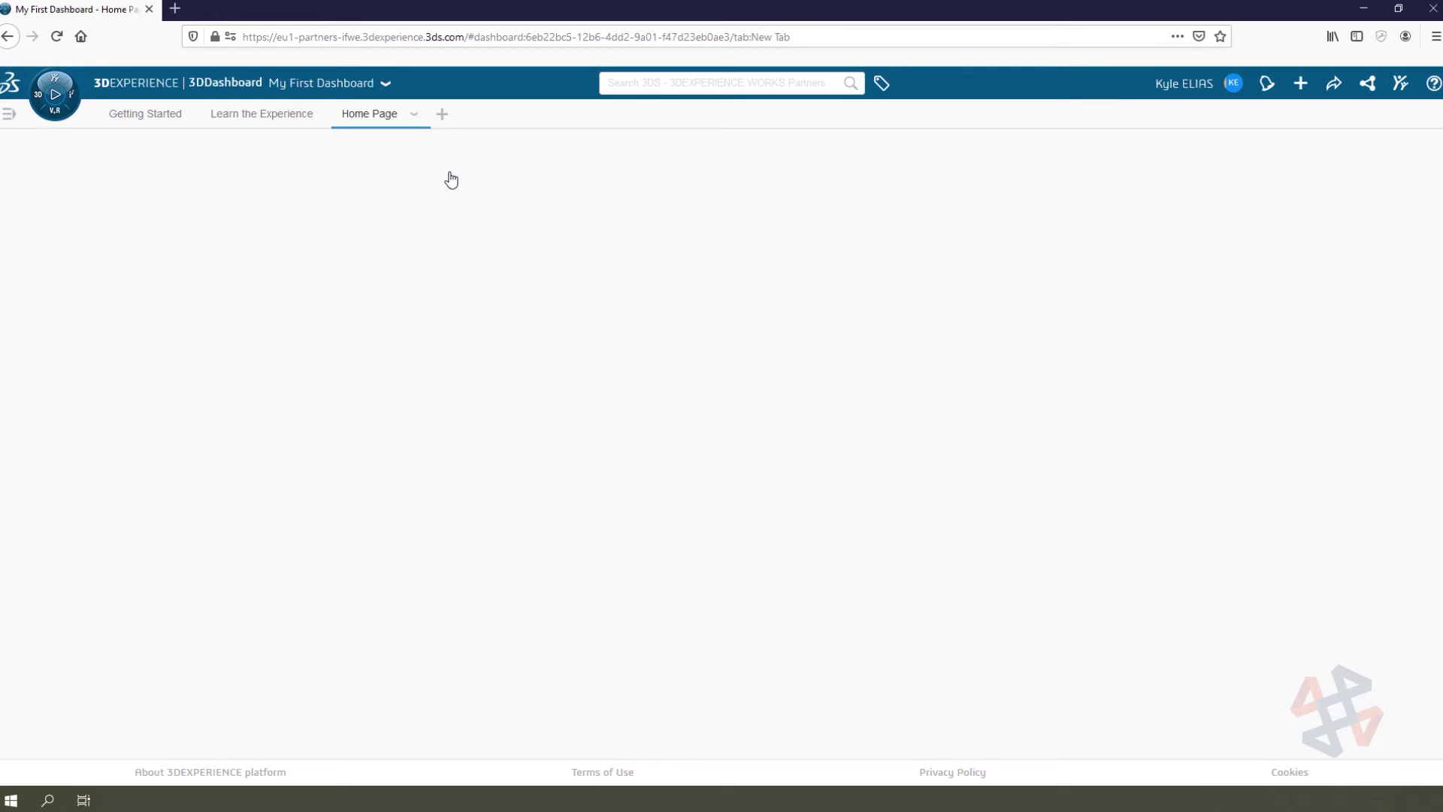
pyautogui.click(51, 113)
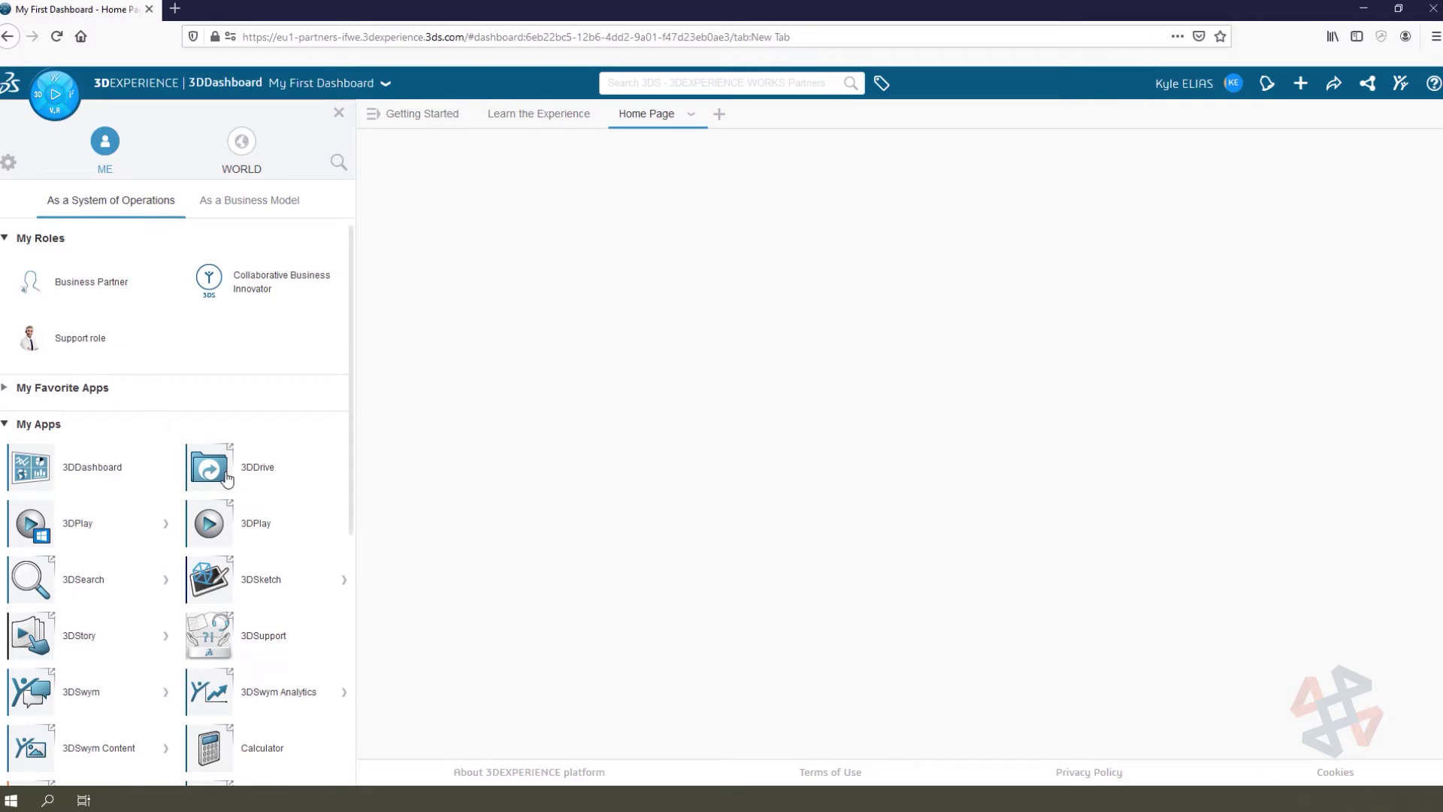
# Search the apps for 'web' and drop a Web Page Reader onto Home Page.
pyautogui.click(336, 169)
pyautogui.write('web')
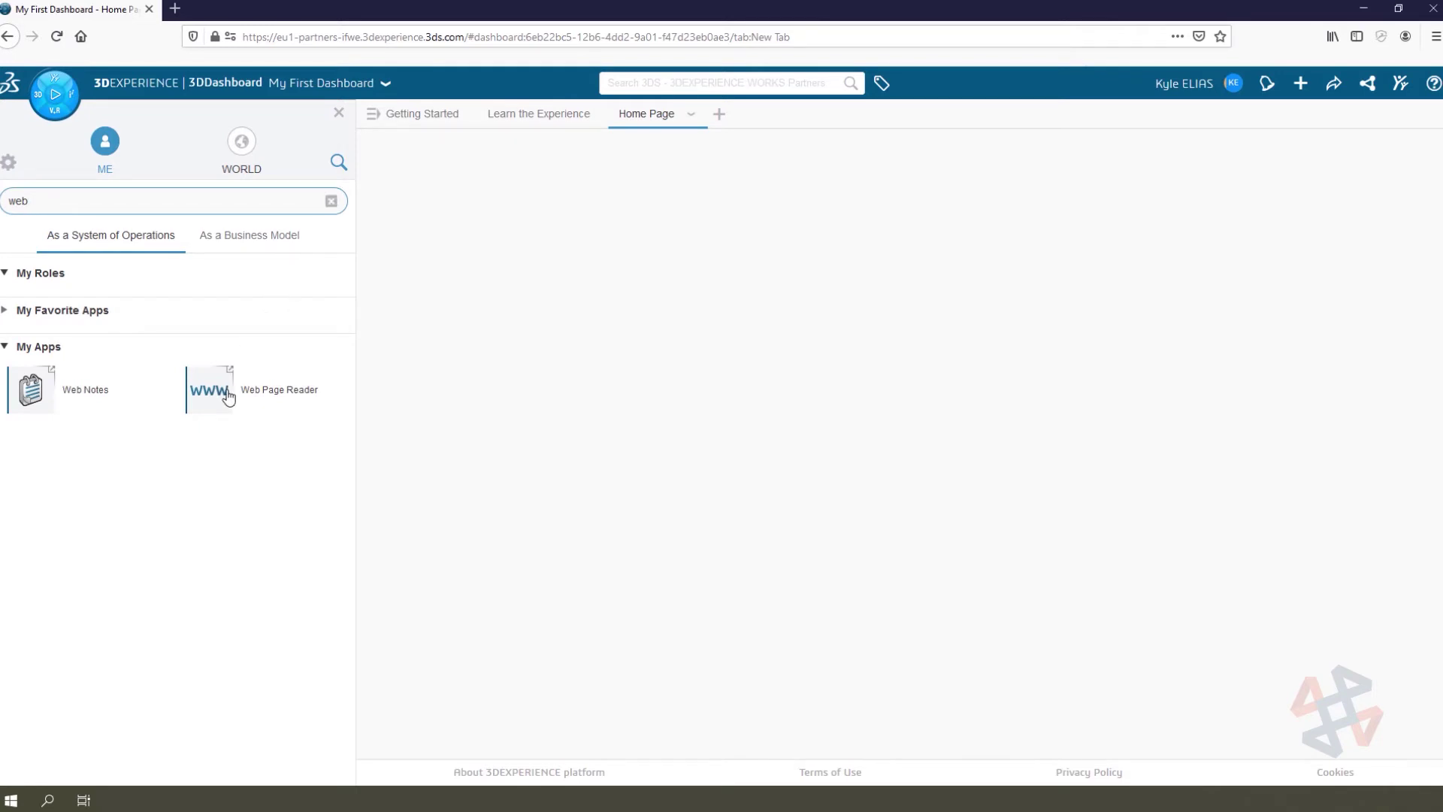
pyautogui.moveTo(234, 396); pyautogui.dragTo(1099, 339)
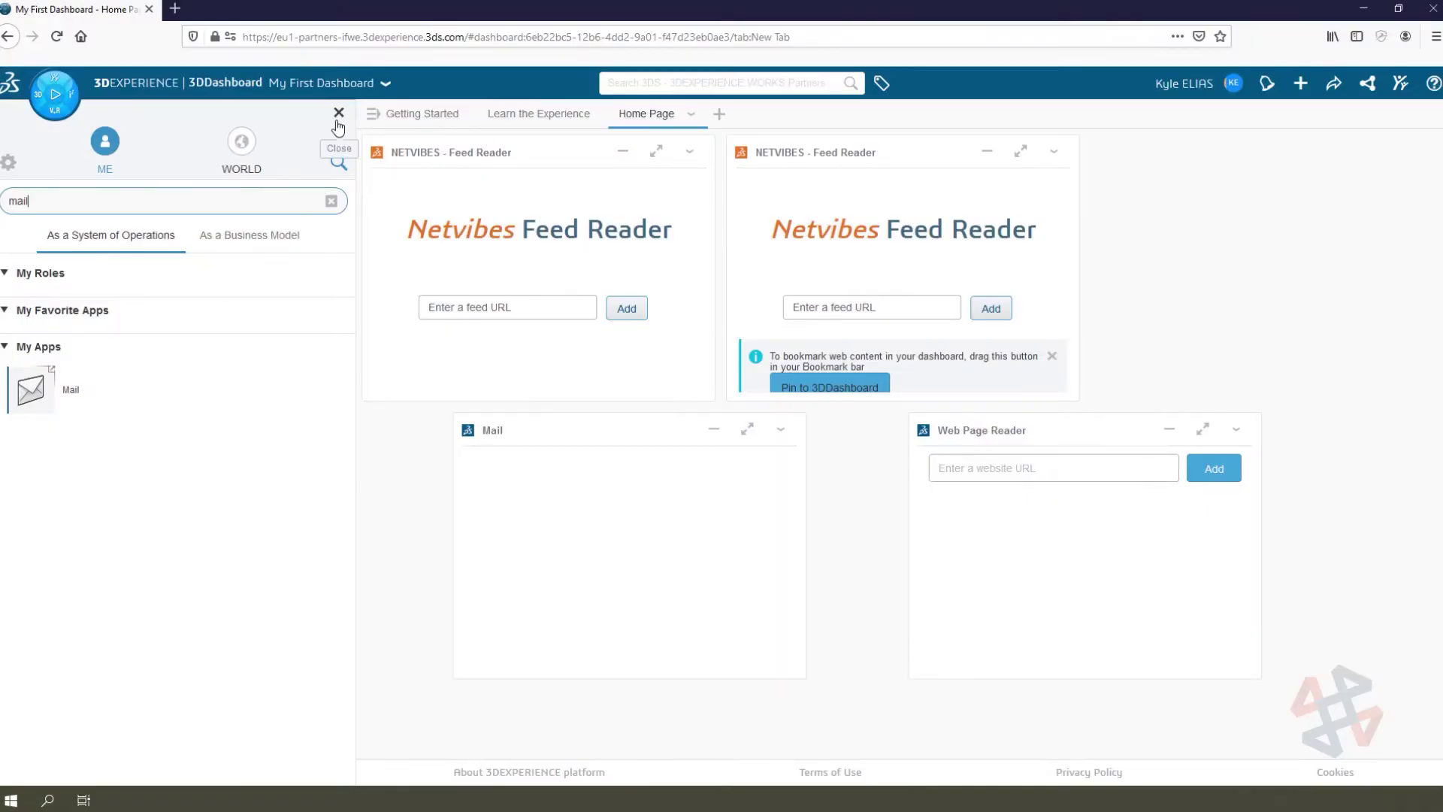
pyautogui.click(338, 113)
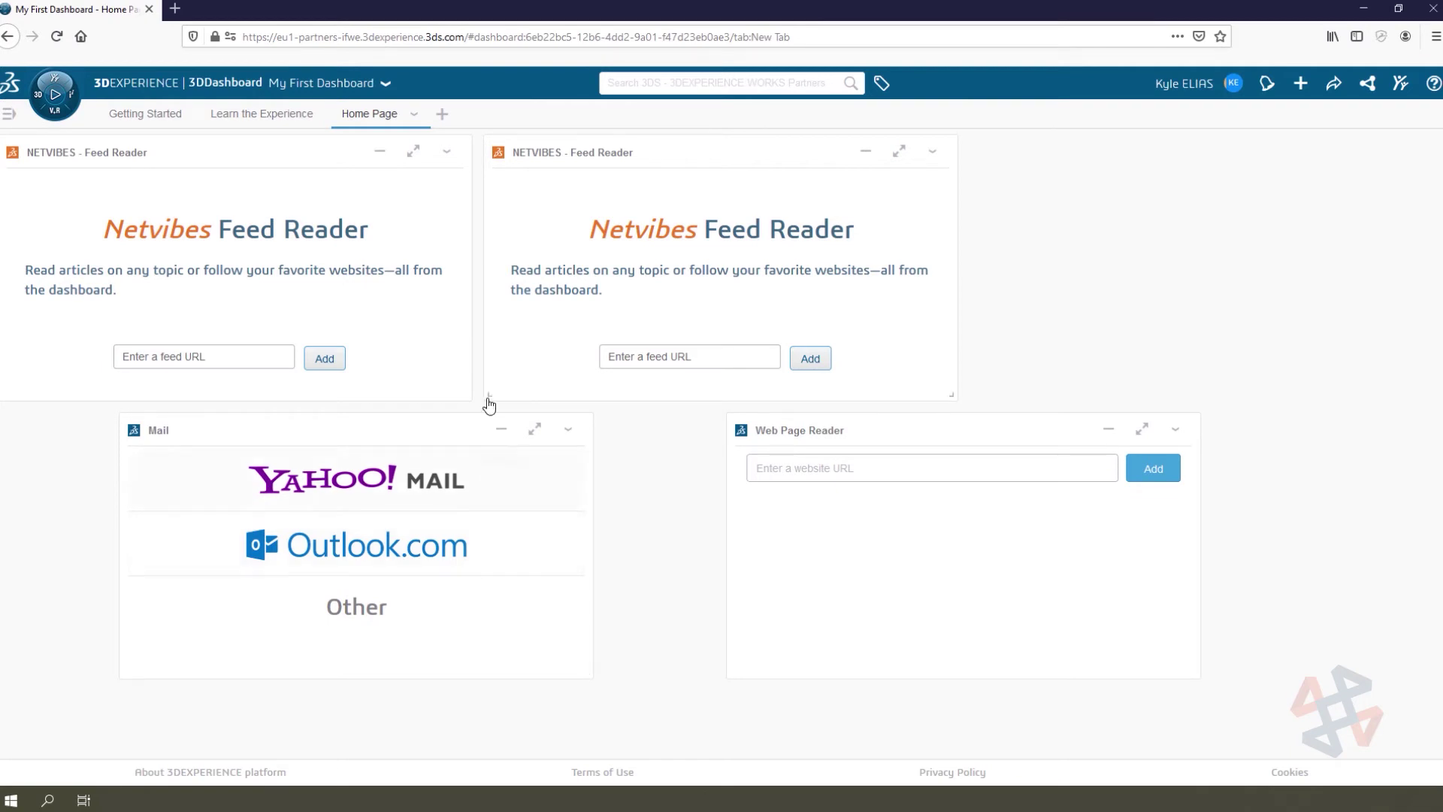
# Fit Home Page widgets to page width, moving the Web Page Reader to a widened right column.
pyautogui.click(415, 114)
pyautogui.click(451, 272)
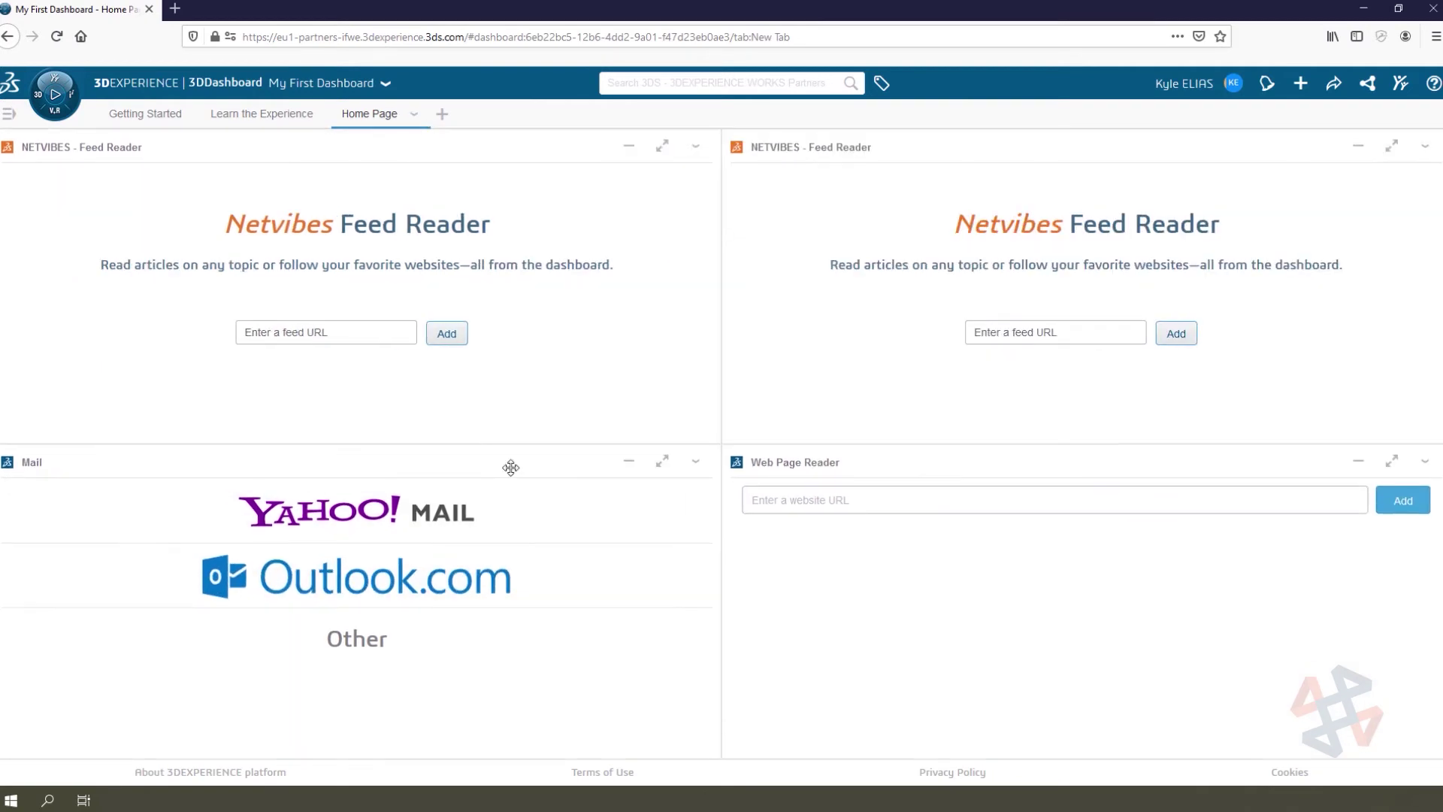
pyautogui.moveTo(767, 465)
pyautogui.mouseDown()
pyautogui.moveTo(1270, 404)
pyautogui.moveTo(1427, 451)
pyautogui.mouseUp()
pyautogui.moveTo(872, 397); pyautogui.dragTo(809, 409)
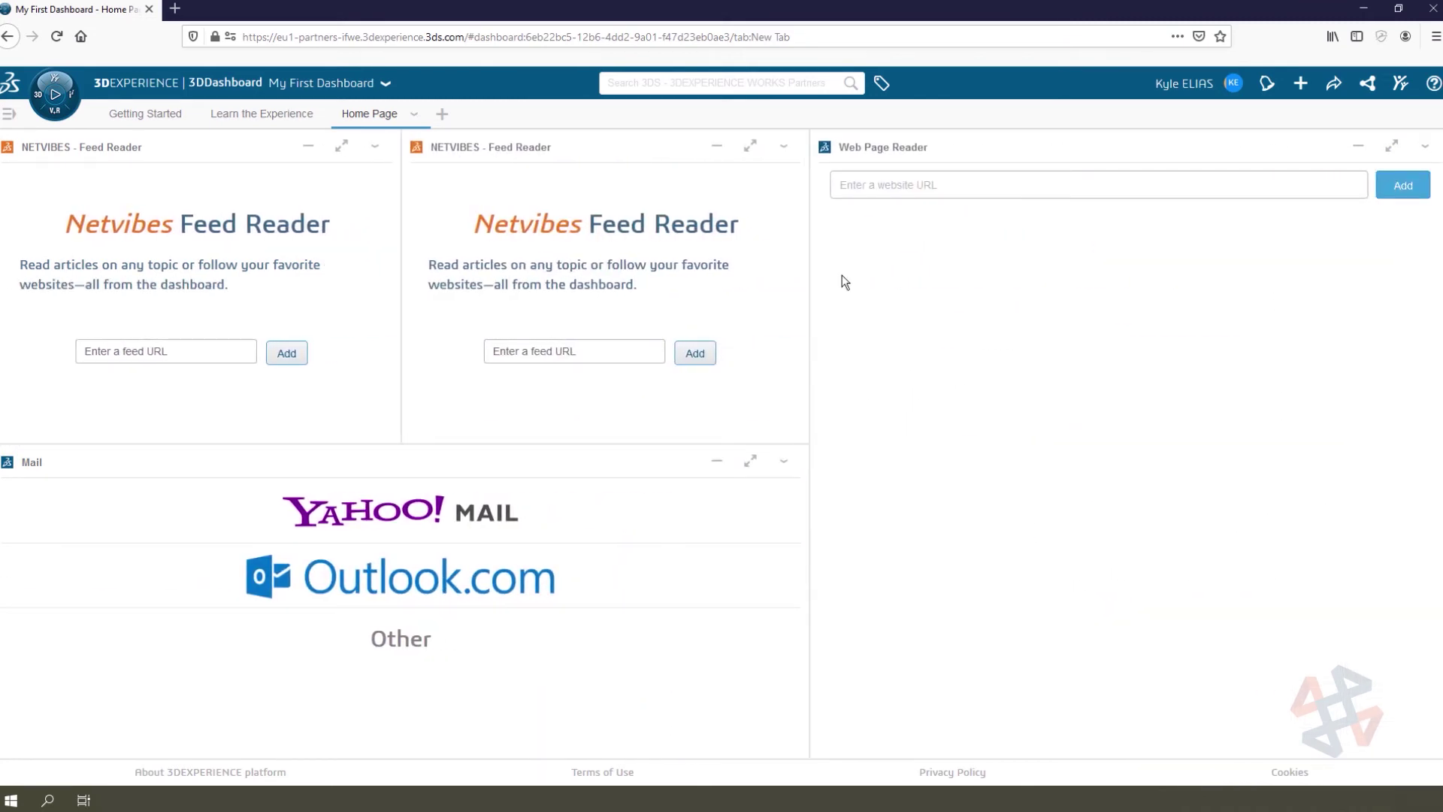
pyautogui.click(947, 189)
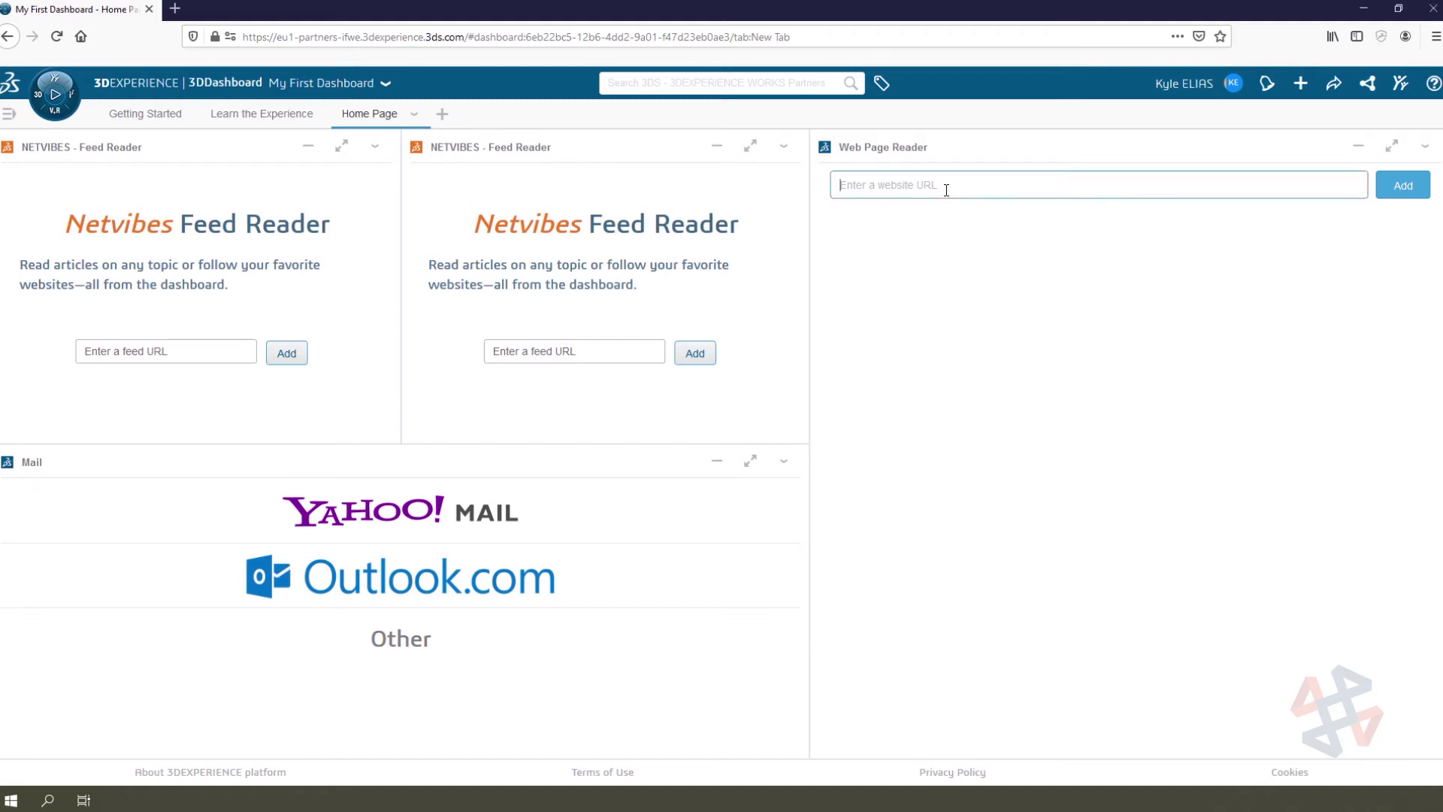
pyautogui.write('https://www.cati.com/support/')
pyautogui.click(1385, 189)
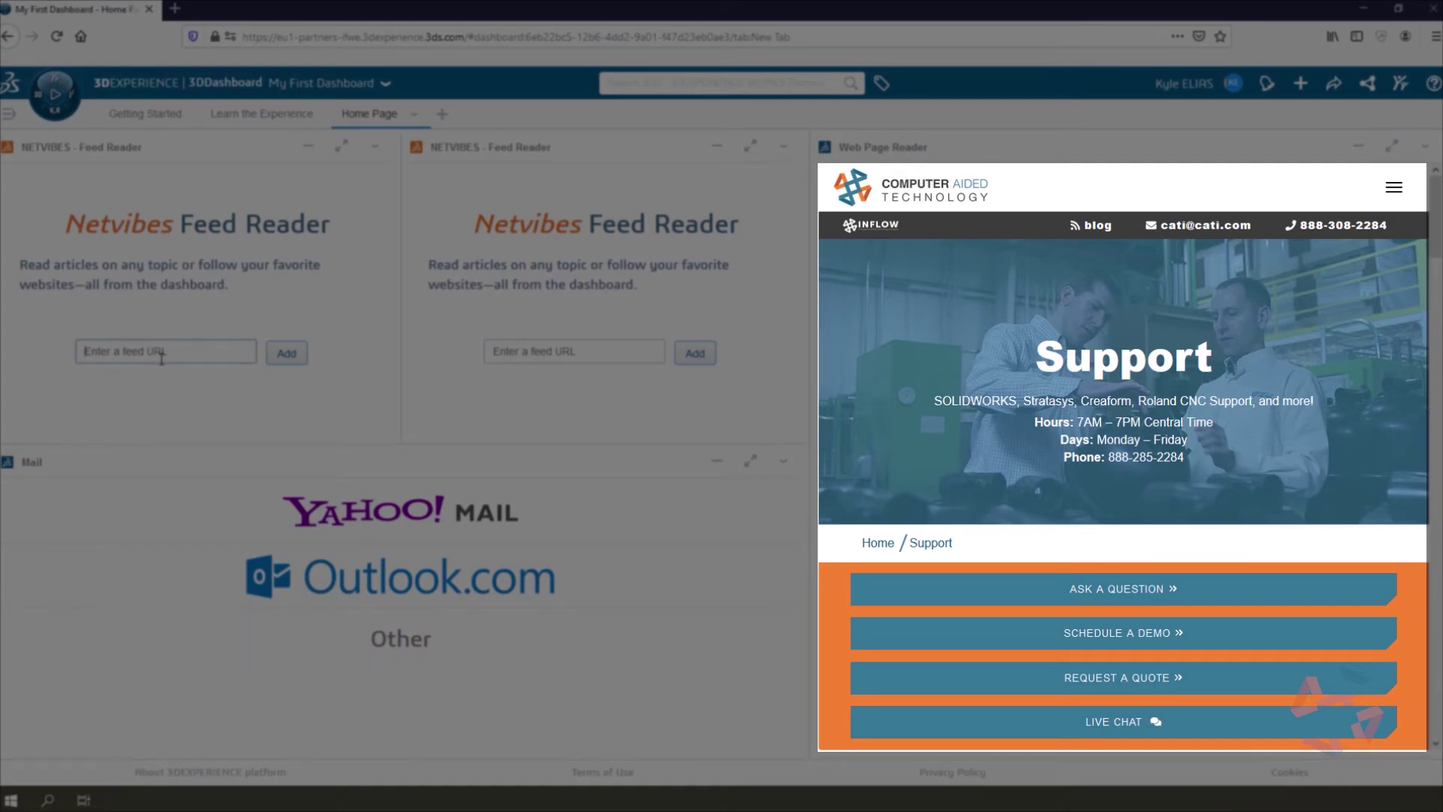
pyautogui.write('https://www.inflow-tech.com/feed')
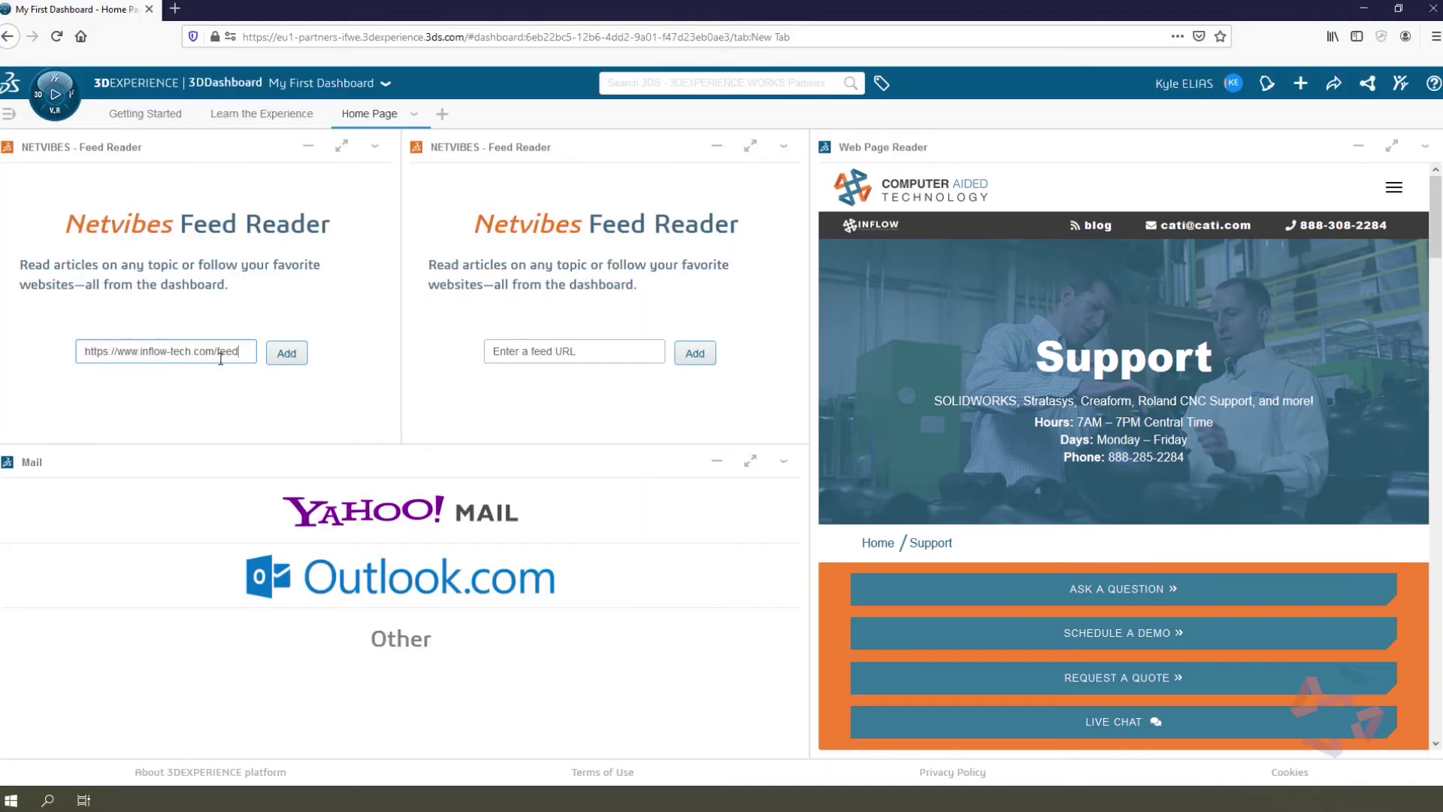
# Add the InFlow Technology feed to the first reader and set its view to Mosaic.
pyautogui.click(285, 359)
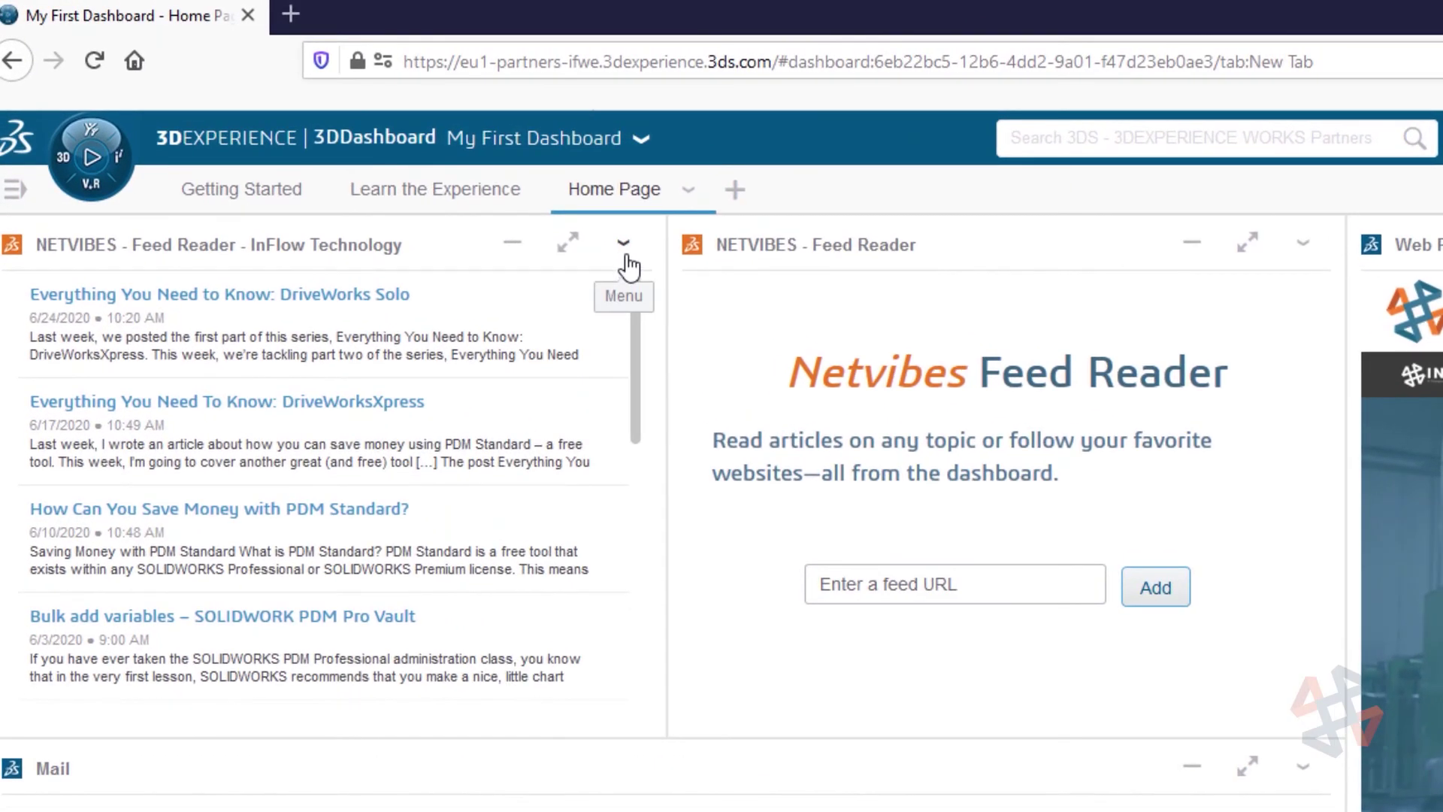
pyautogui.click(455, 178)
pyautogui.click(594, 304)
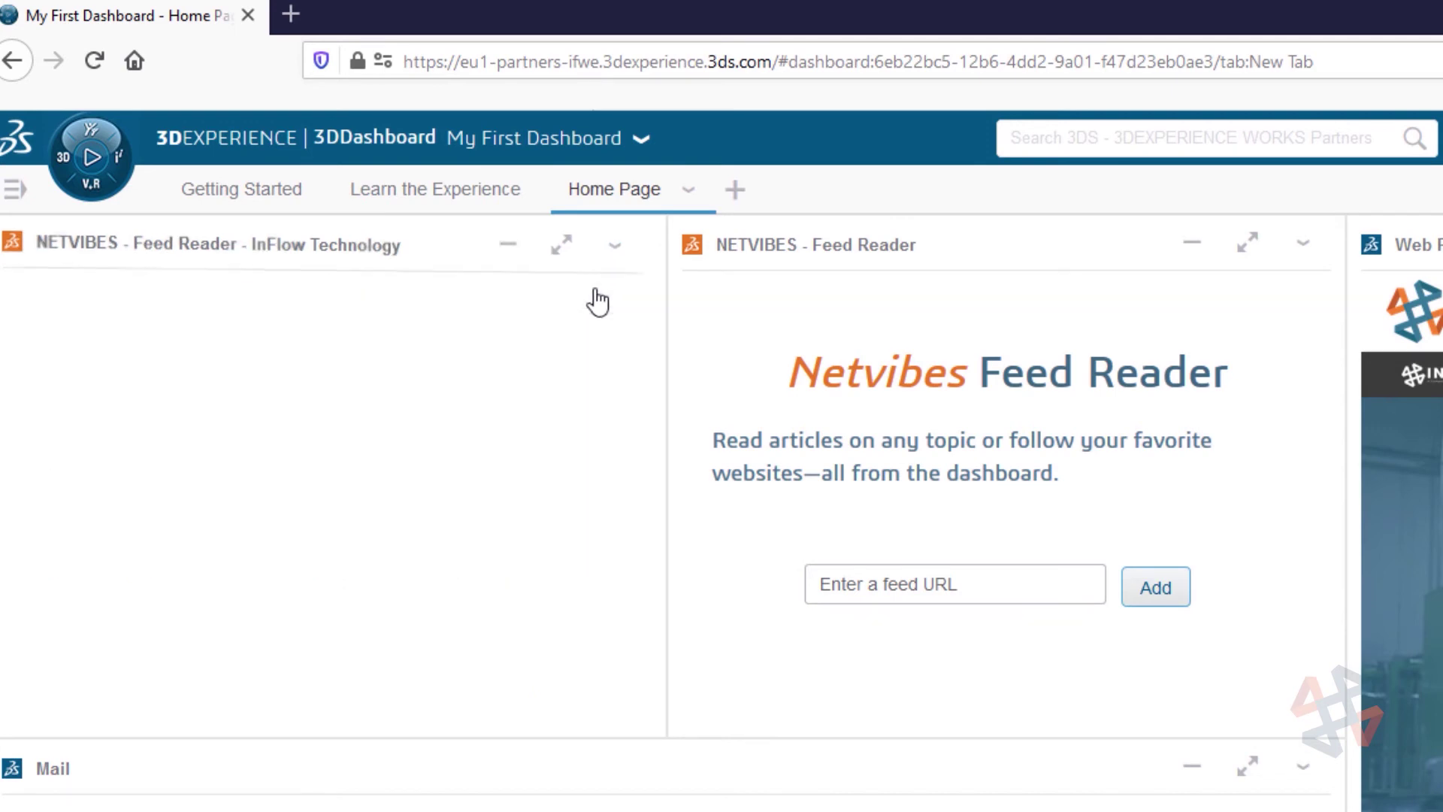
pyautogui.click(357, 567)
pyautogui.click(328, 692)
pyautogui.click(383, 681)
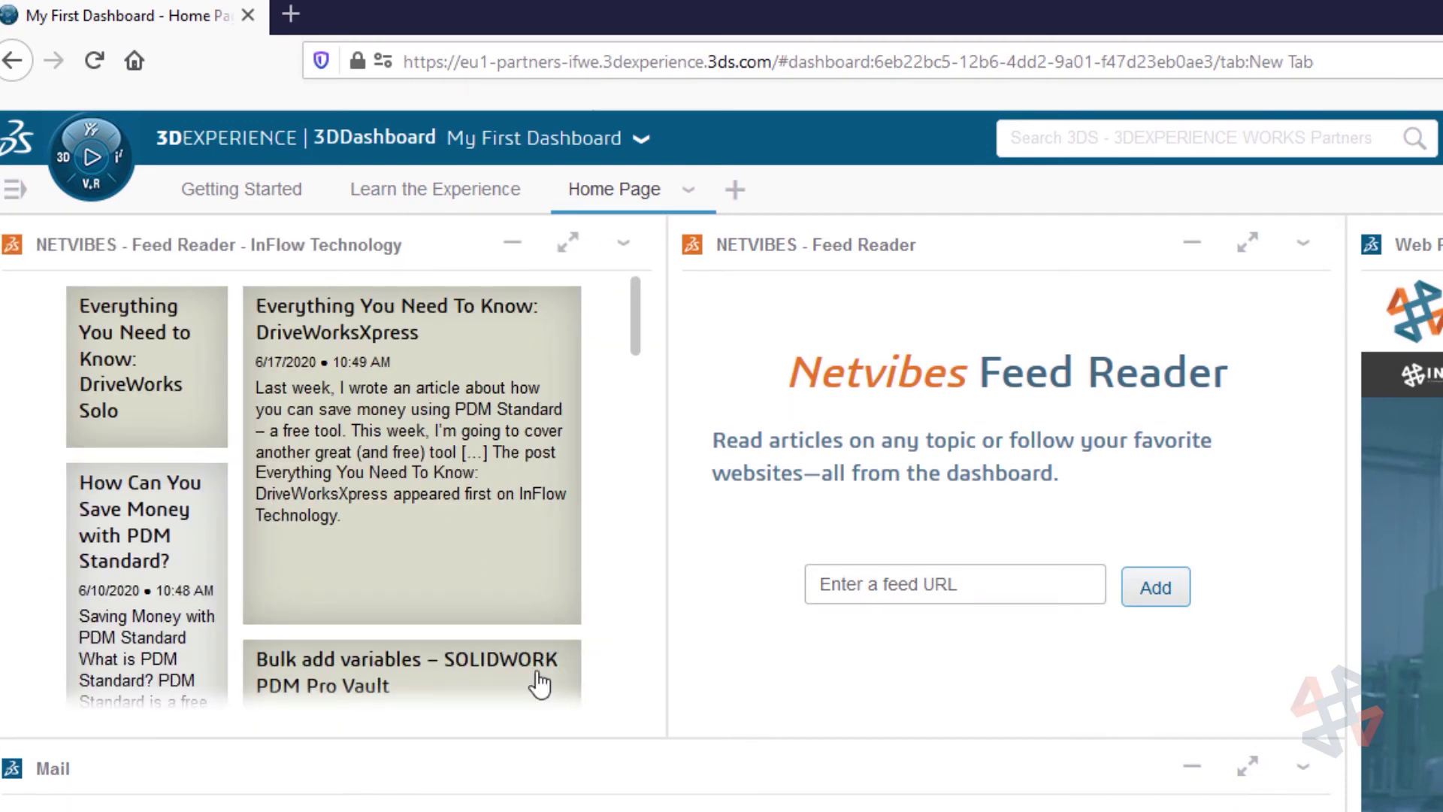
# Add the 3DS RSS feed to the second reader and show it in Normal view.
pyautogui.click(1079, 582)
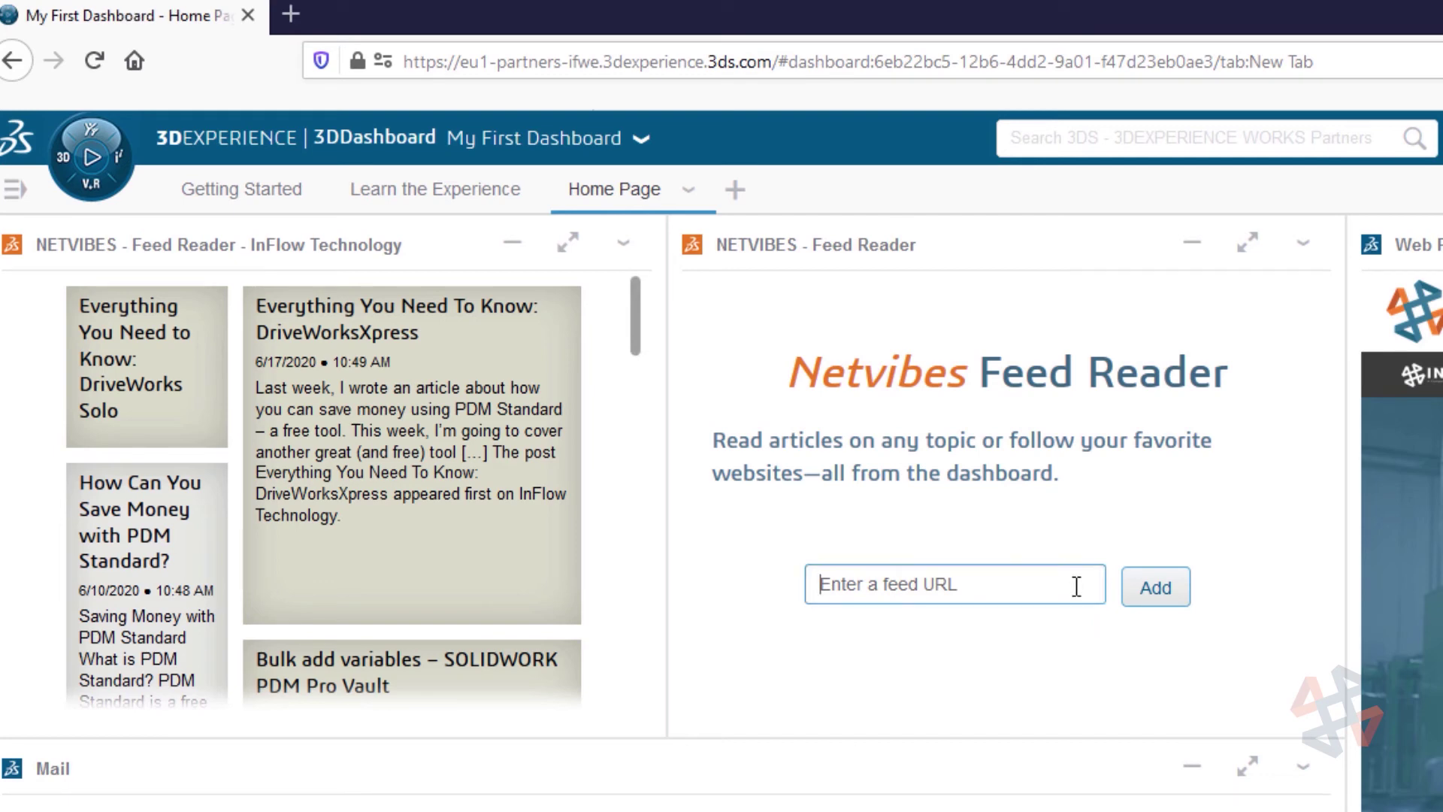
pyautogui.hotkey('ctrl', 'v')
pyautogui.click(1153, 586)
pyautogui.click(1150, 552)
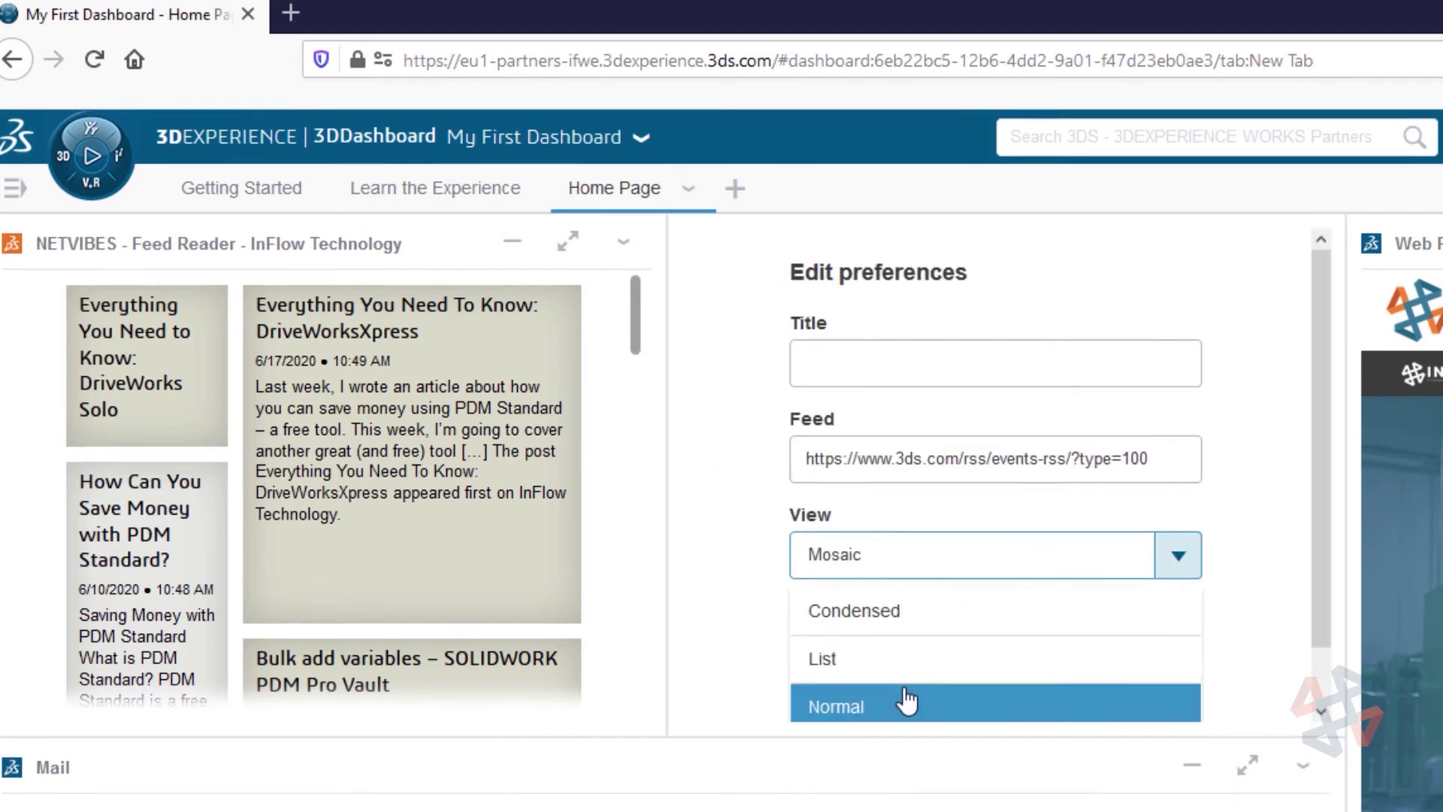
pyautogui.click(910, 700)
pyautogui.scroll(-3, 1087, 428)
pyautogui.scroll(-2, 1086, 429)
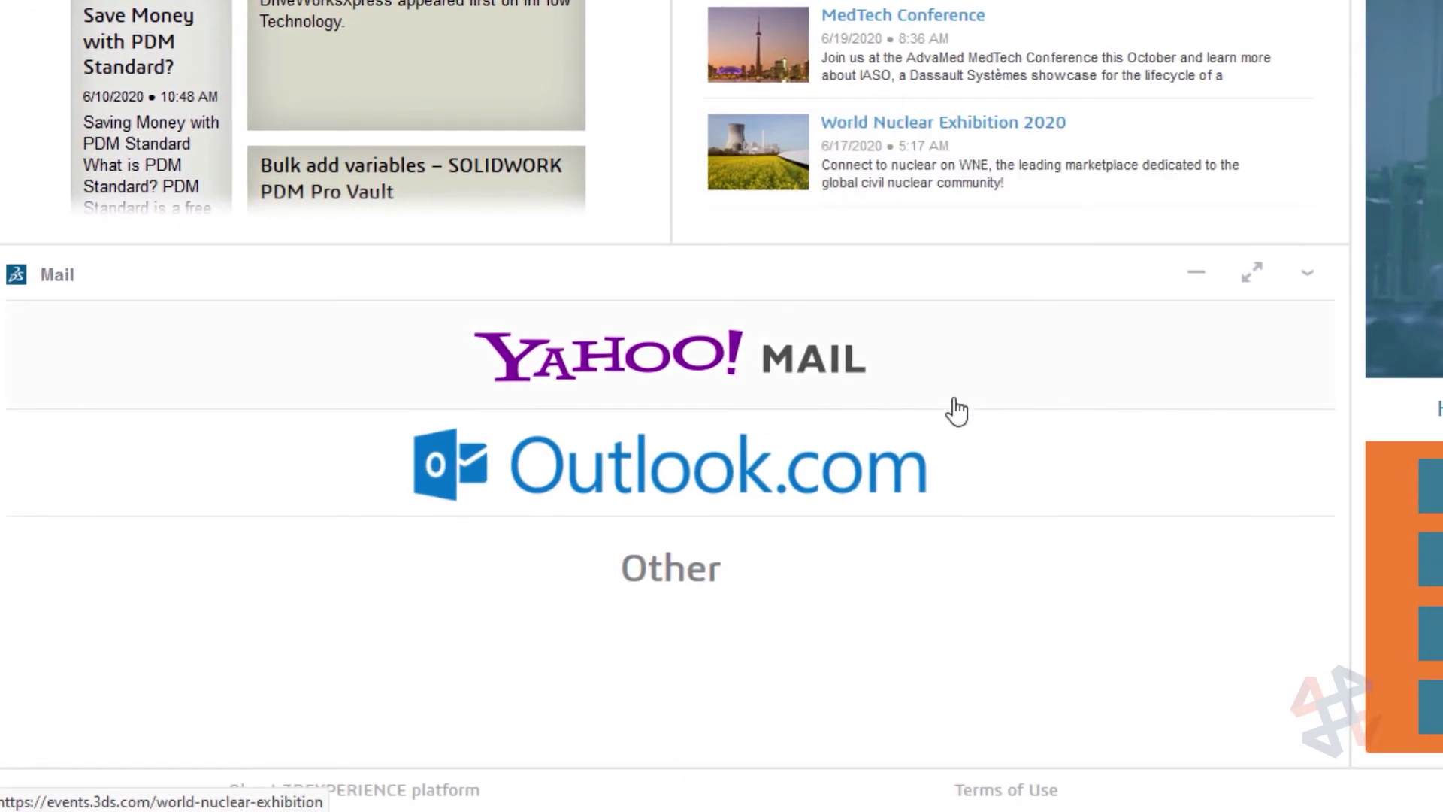
# Set the Mail widget to Outlook.com with login credentials and save the account.
pyautogui.click(926, 463)
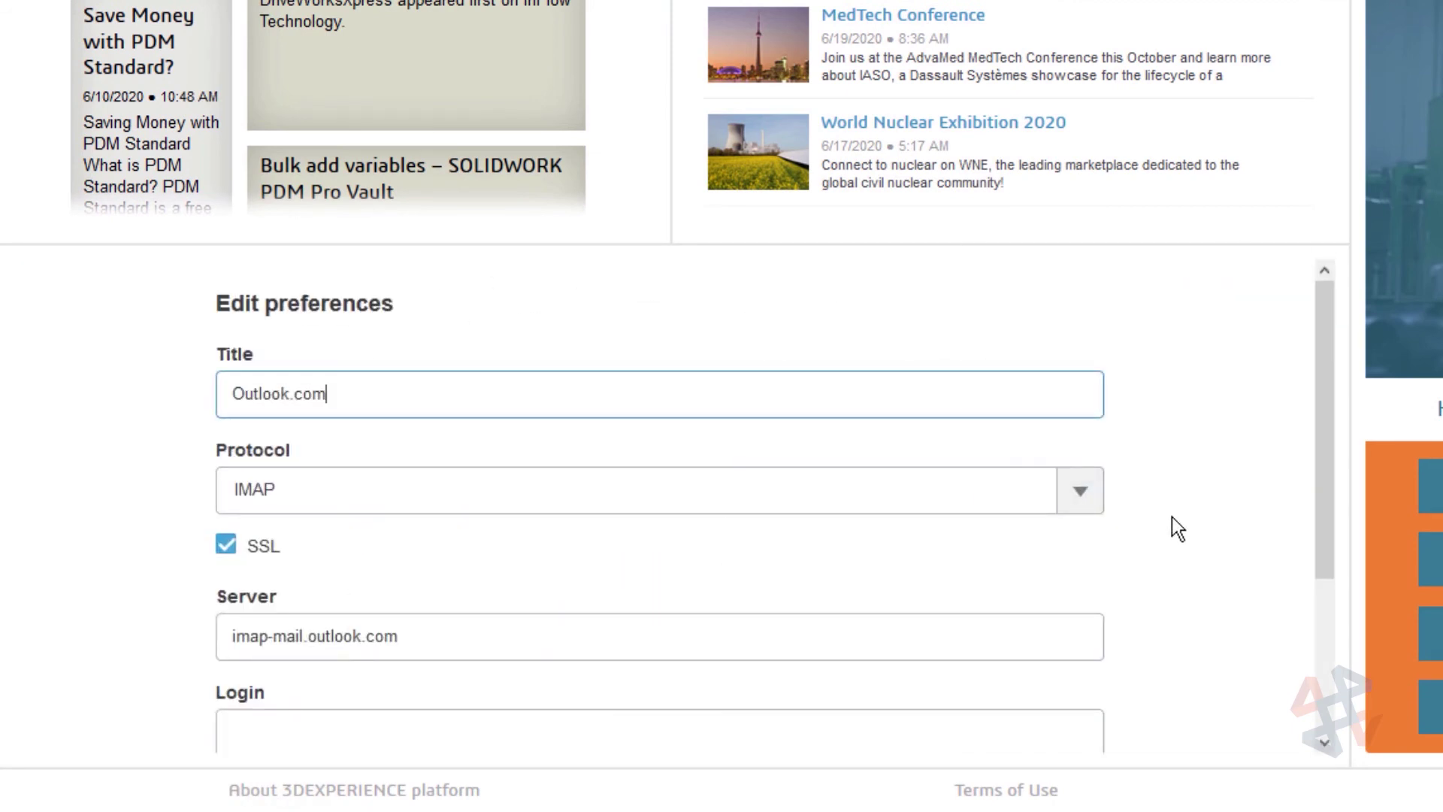
pyautogui.moveTo(1317, 390); pyautogui.dragTo(1335, 513)
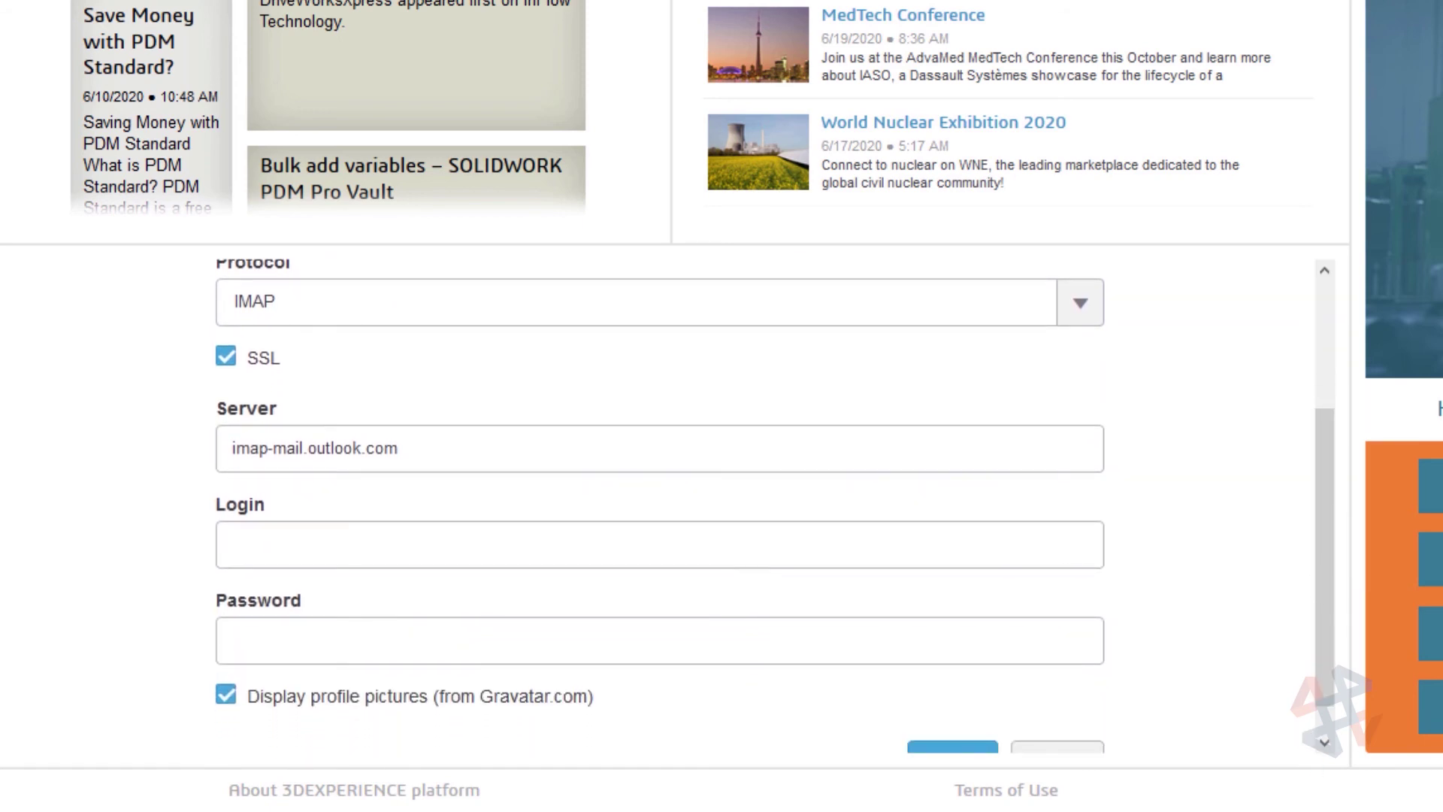
pyautogui.click(390, 557)
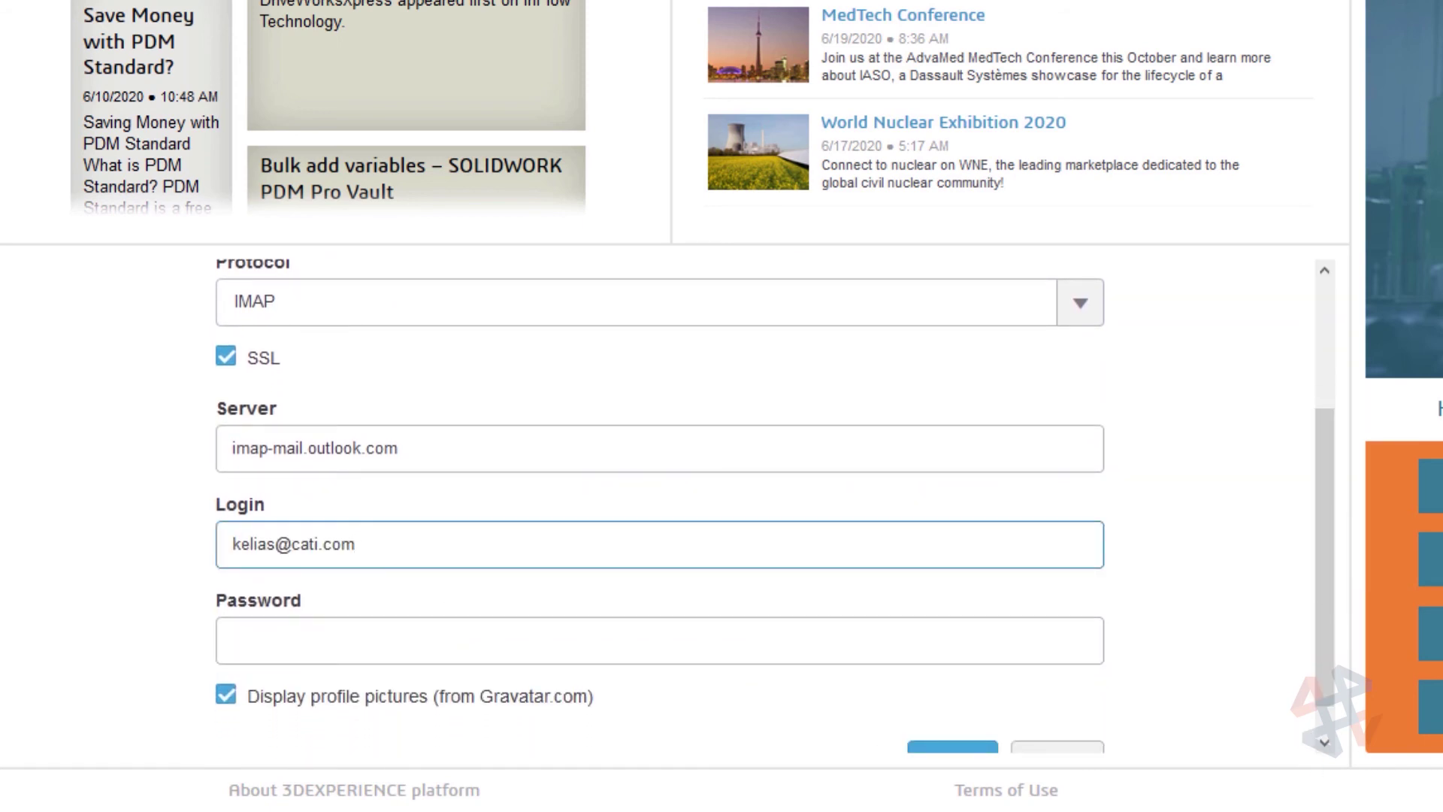
pyautogui.click(968, 726)
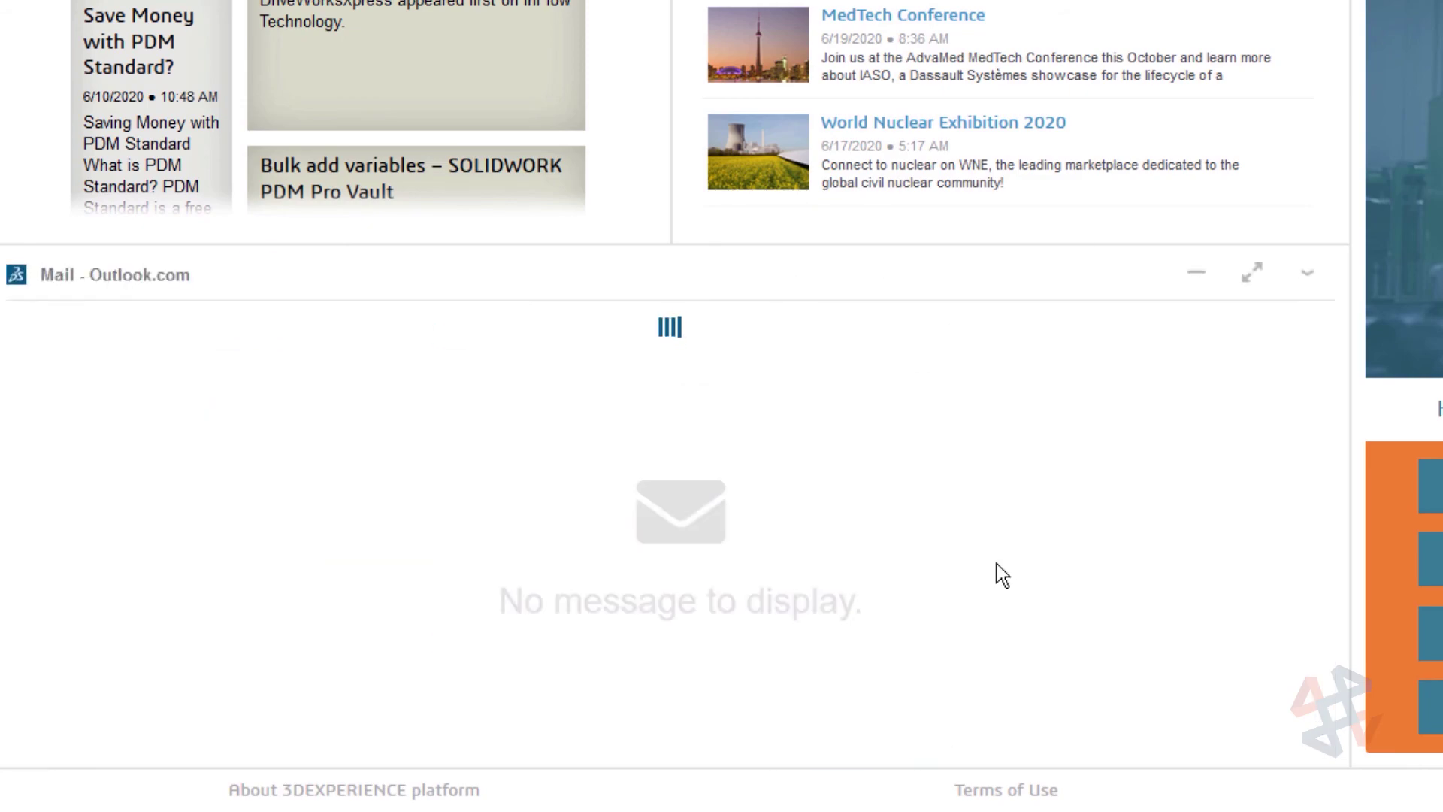